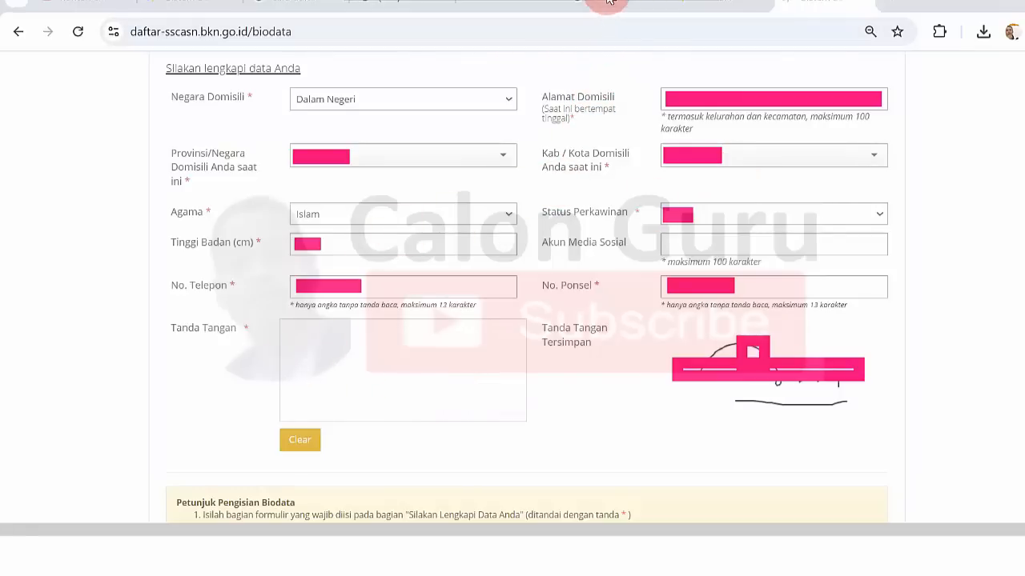
Fill in the CAPTCHA at the end of the biodata form and continue to the selection type stage.
scroll(606, 2, "down", 4)
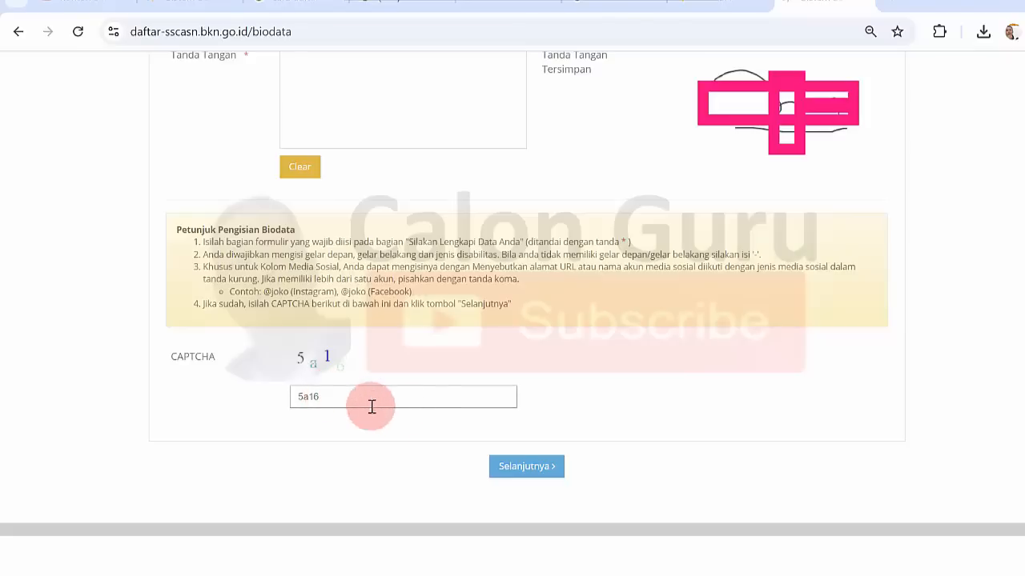
left_click(538, 472)
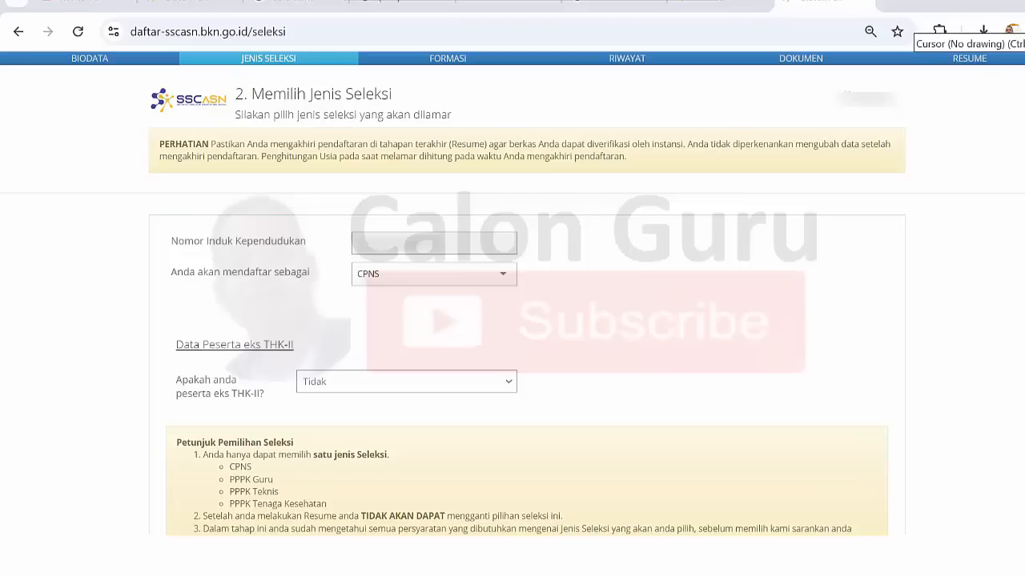
Choose CPNS as the registration type and continue to the formation stage.
left_click(481, 284)
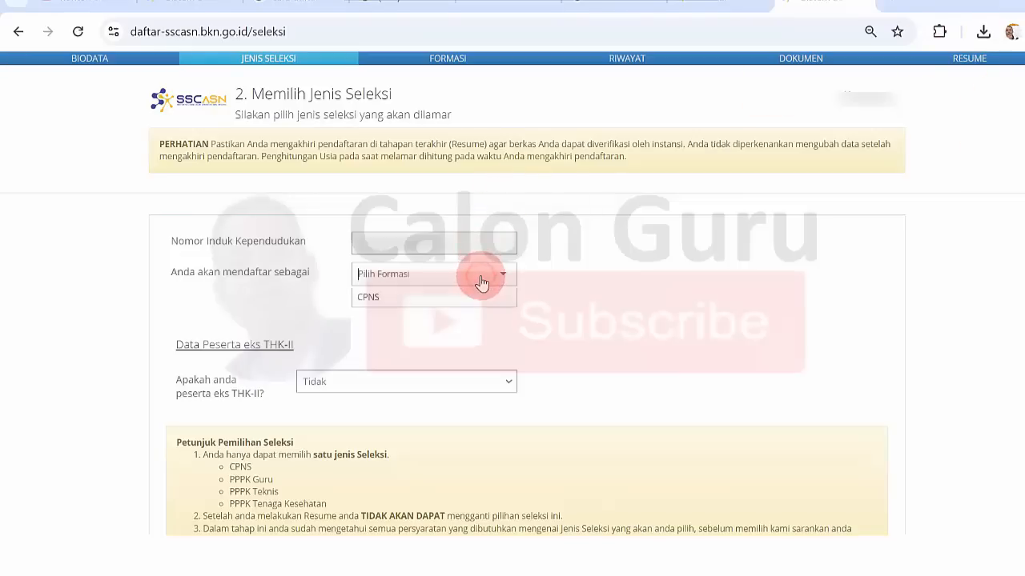
left_click(481, 297)
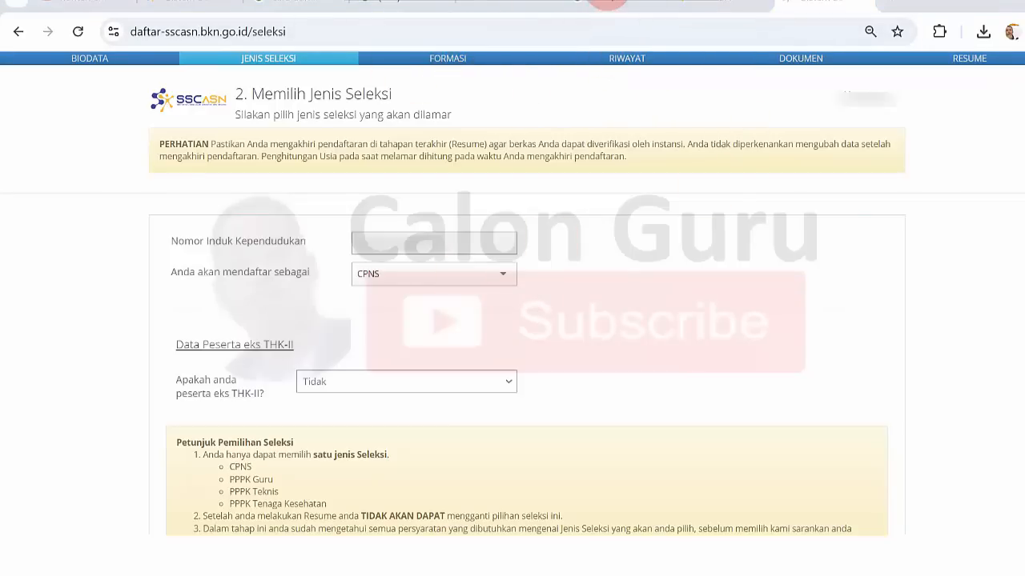
scroll(602, 4, "down", 2)
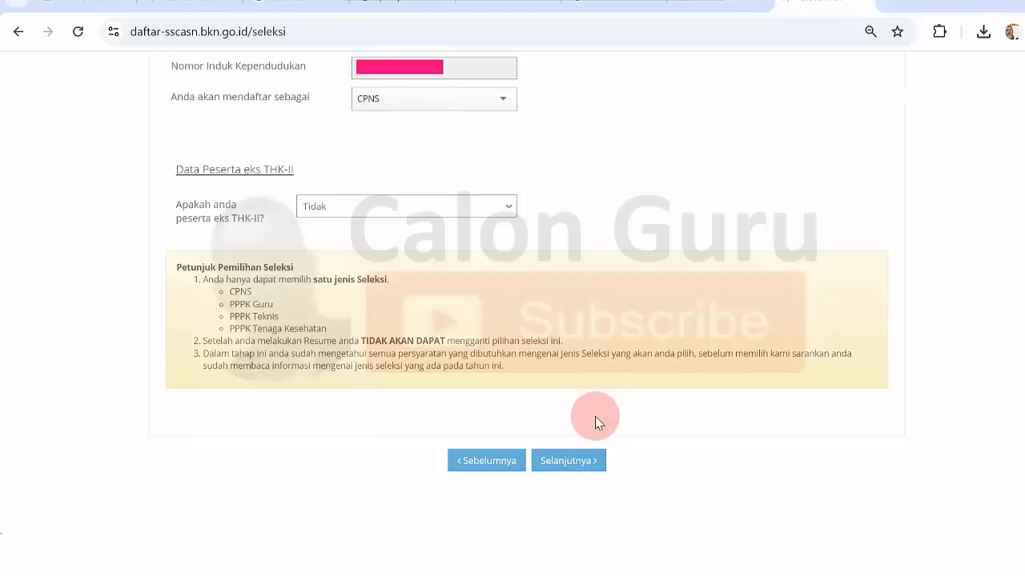
left_click(569, 464)
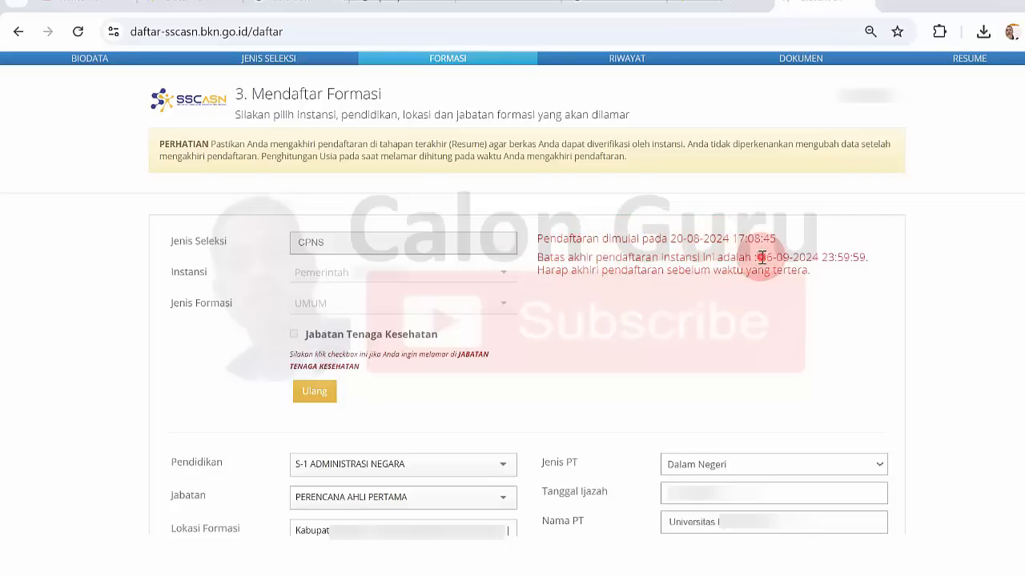
Check the institution's registration deadline, fill in the CAPTCHA on the formation form and continue to the work history stage.
left_click_drag(762, 257, 828, 258)
left_click(828, 258)
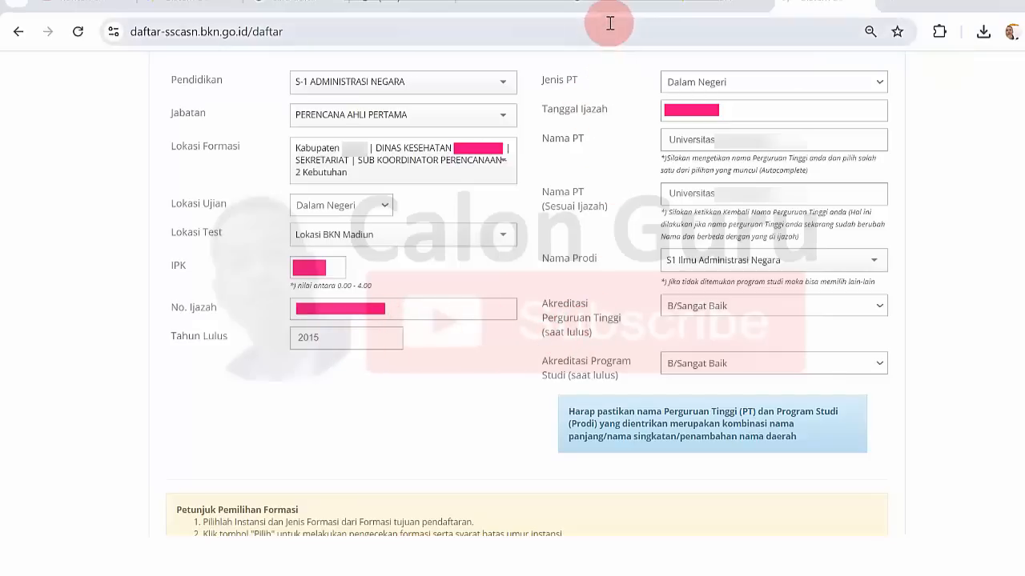
scroll(608, 4, "down", 4)
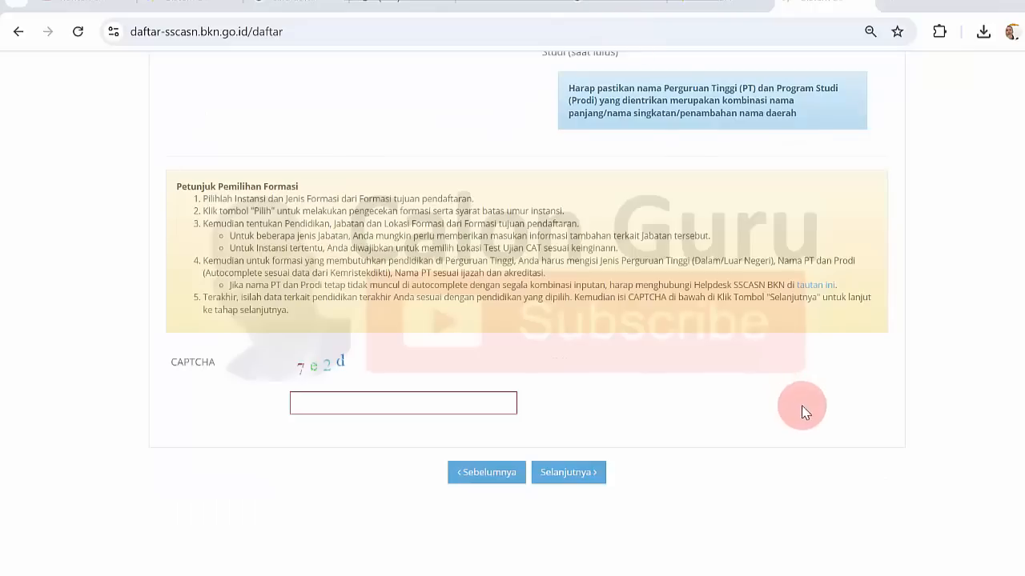
left_click(366, 403)
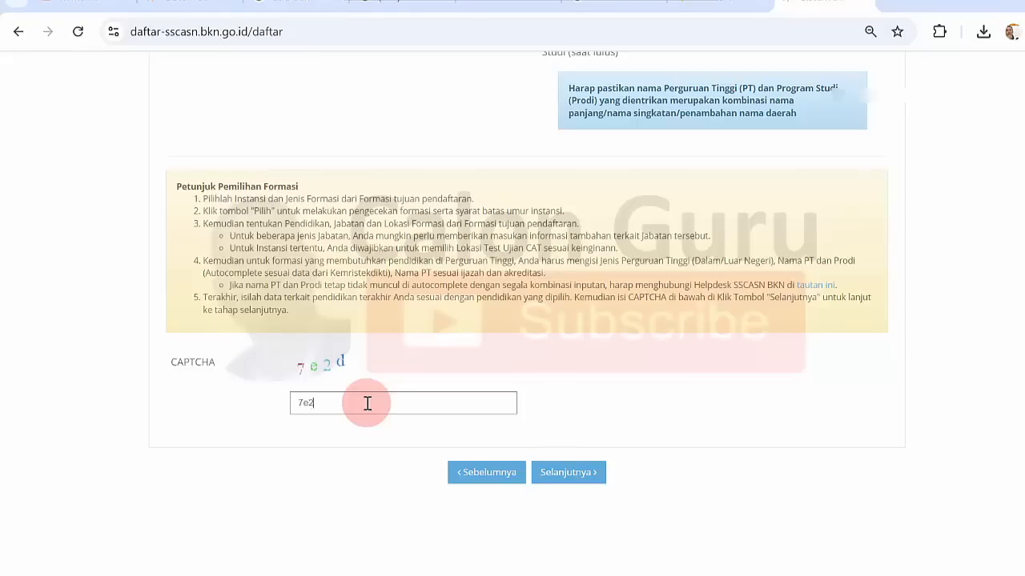
left_click(561, 472)
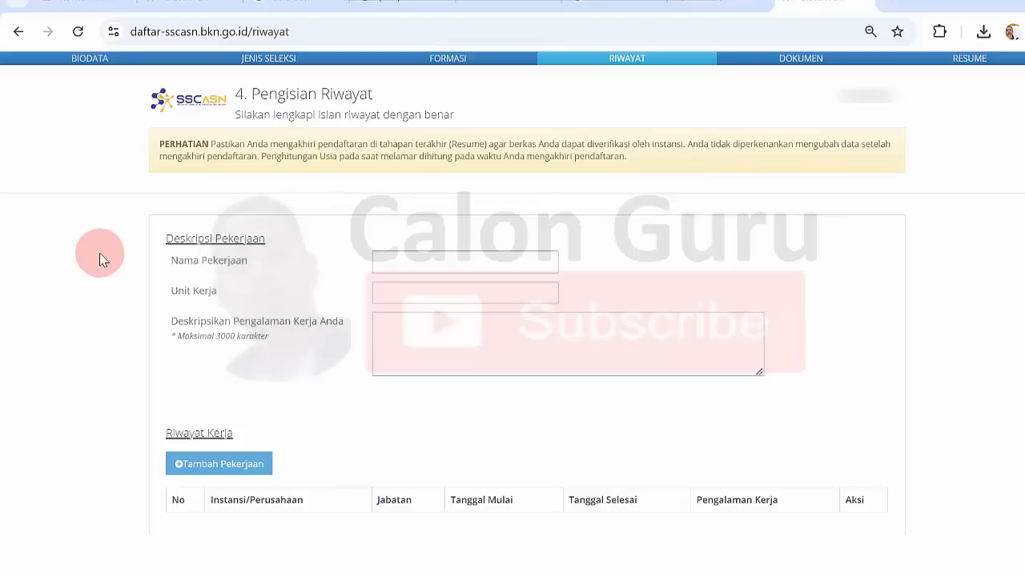
Go to the document stage and review the first uploaded Surat Pernyataan down to its signature, closing it when done.
left_click(802, 59)
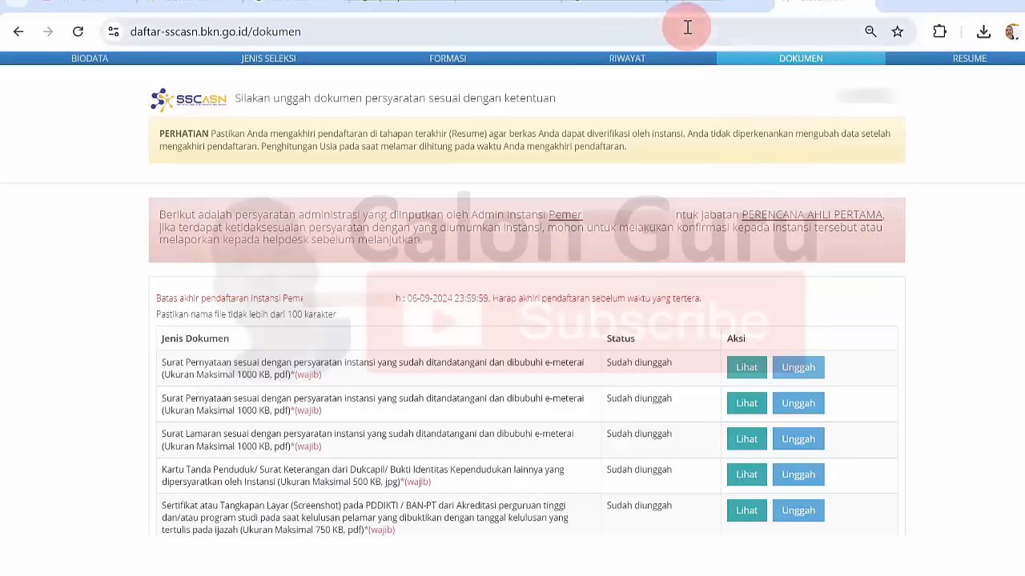
scroll(859, 94, "down", 3)
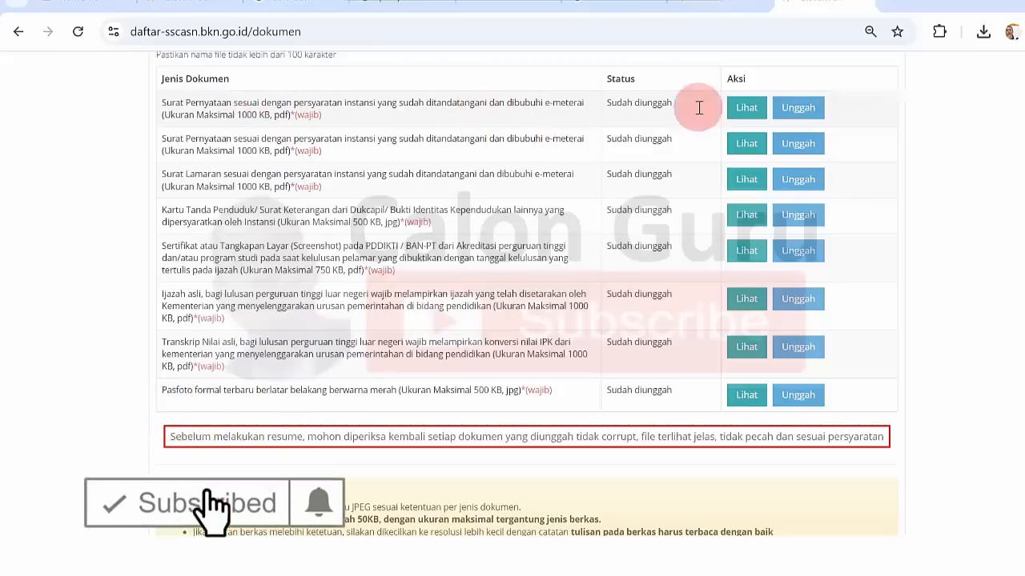
left_click(753, 109)
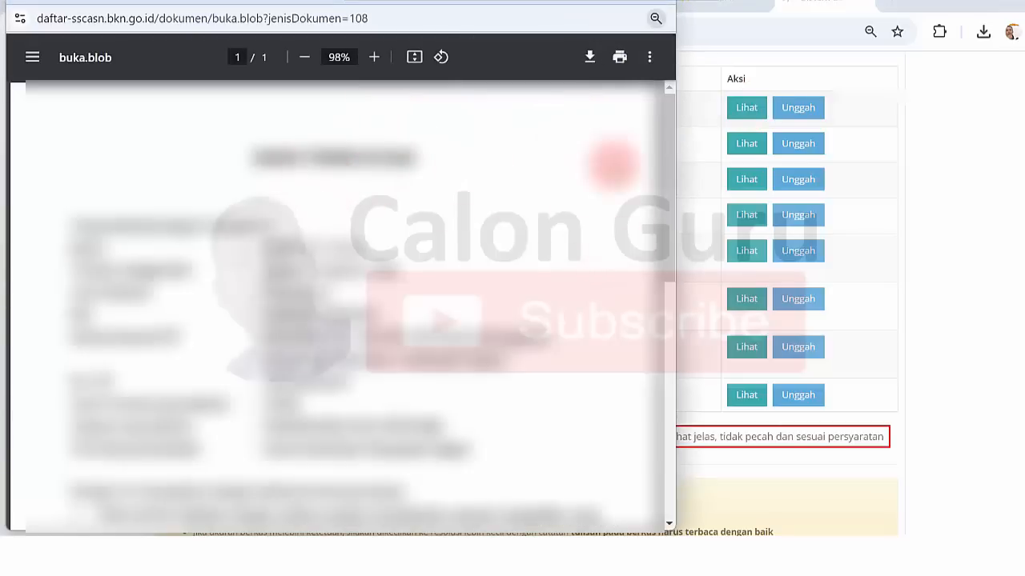
mouse_move(666, 157)
left_mouse_down()
mouse_move(666, 141)
mouse_move(668, 211)
mouse_move(674, 128)
mouse_move(673, 389)
left_mouse_up()
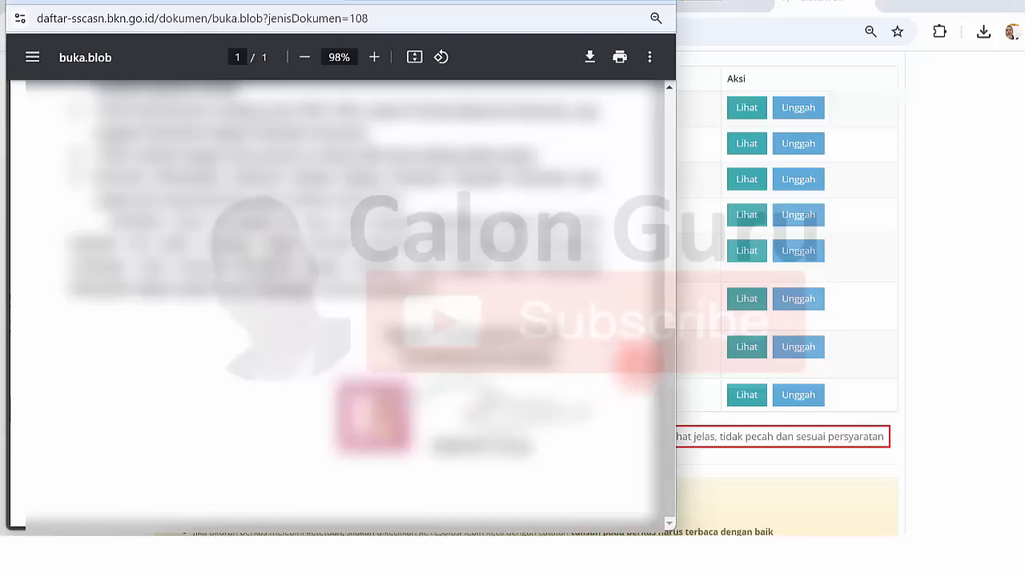
scroll(665, 392, "up", 1)
left_click_drag(668, 393, 626, 88)
left_click_drag(290, 1, 297, 5)
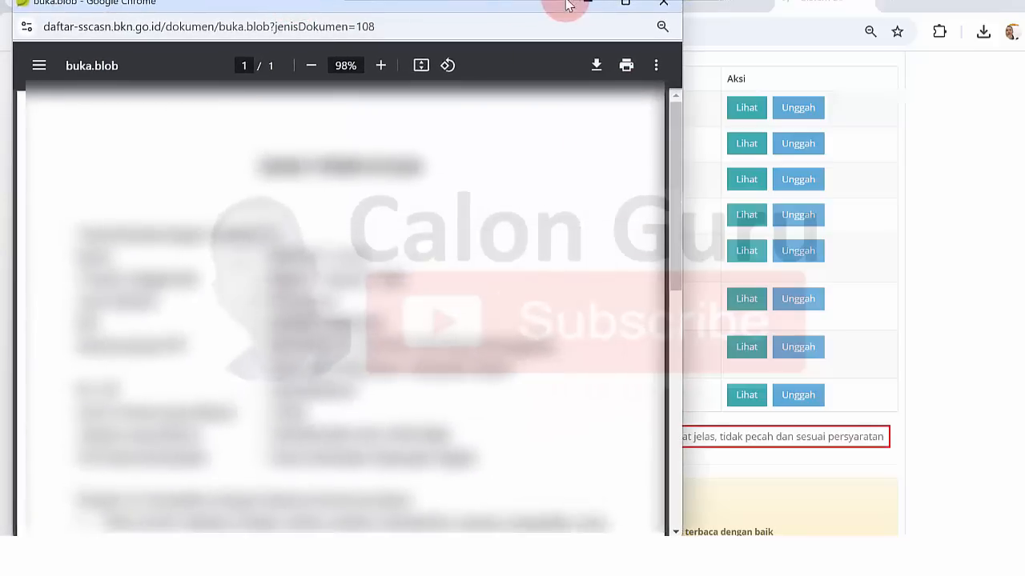
left_click(662, 4)
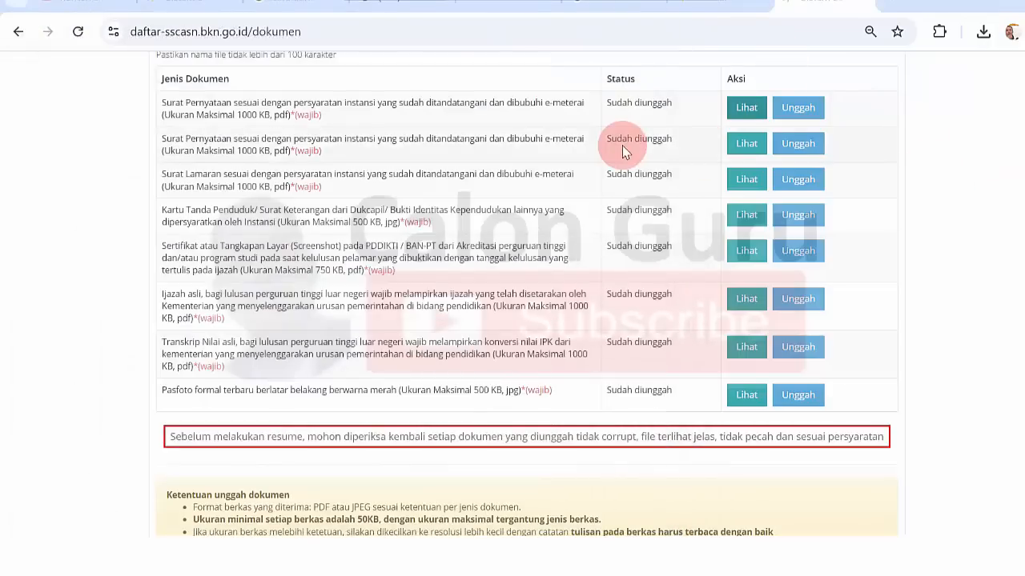
View the second uploaded Surat Pernyataan and close its preview window.
left_click(746, 143)
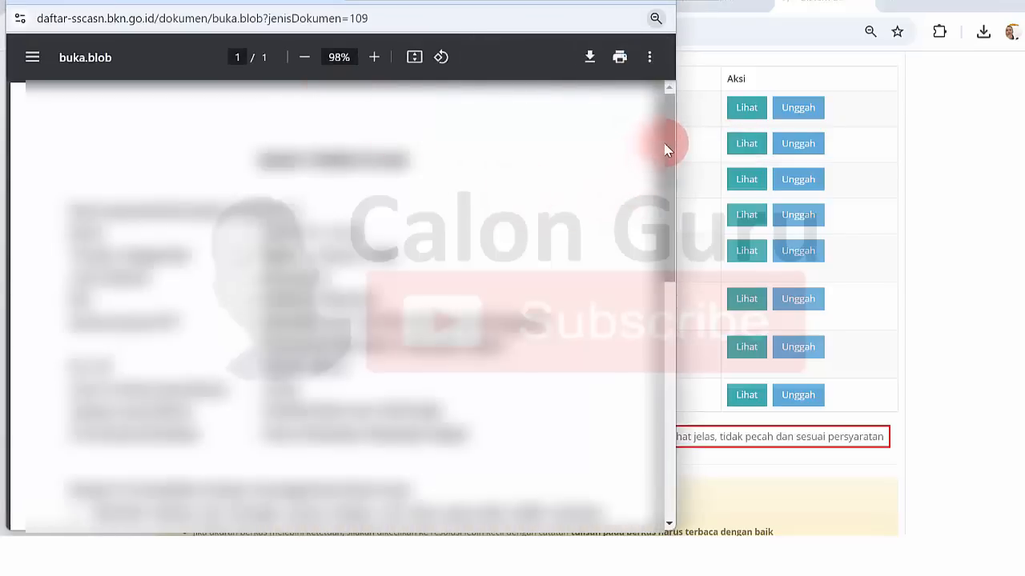
left_click_drag(665, 145, 668, 72)
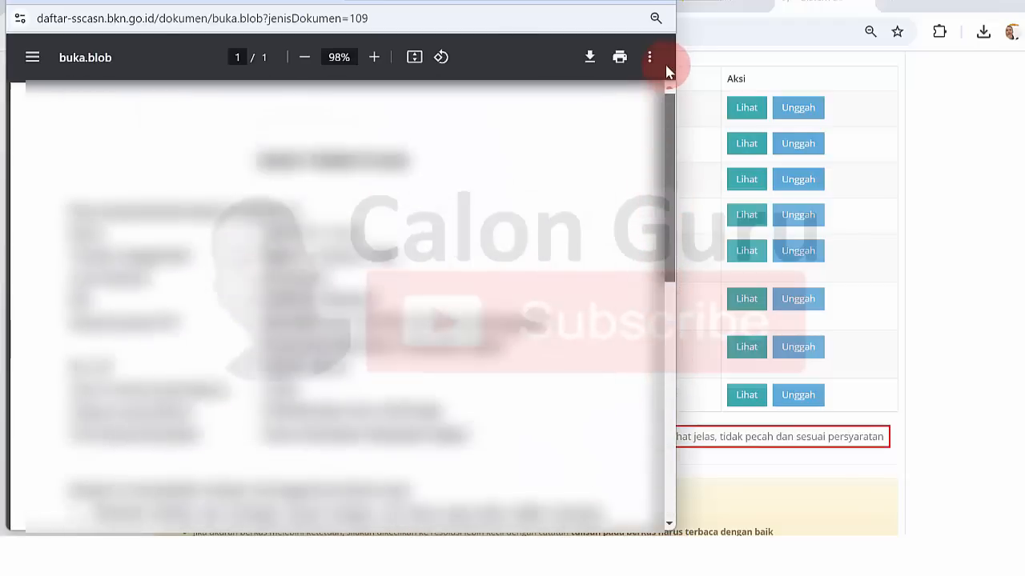
left_click_drag(297, 1, 301, 8)
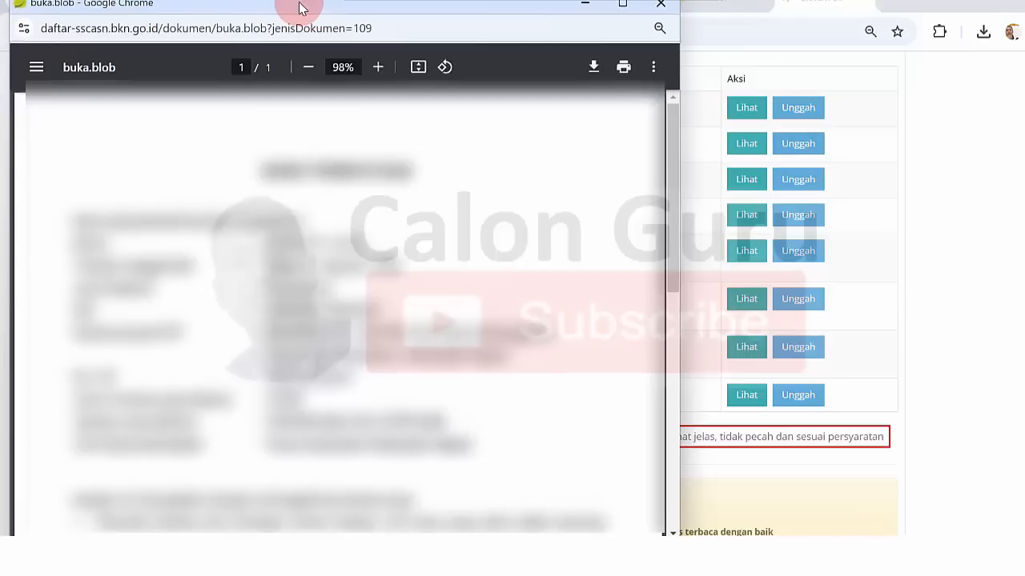
left_click(658, 6)
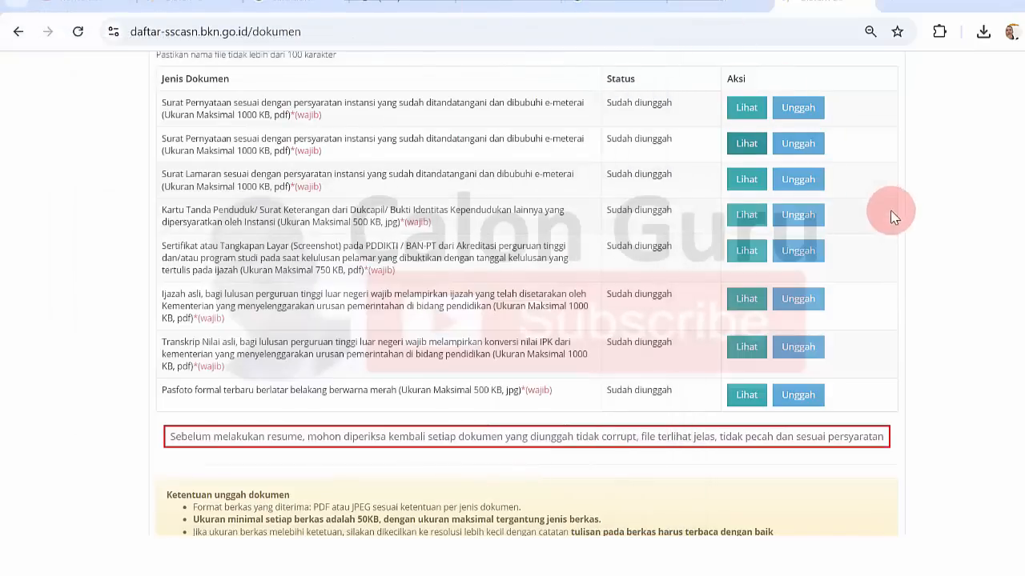
Review the uploaded Surat Lamaran from start to end and close its preview window.
left_click(741, 183)
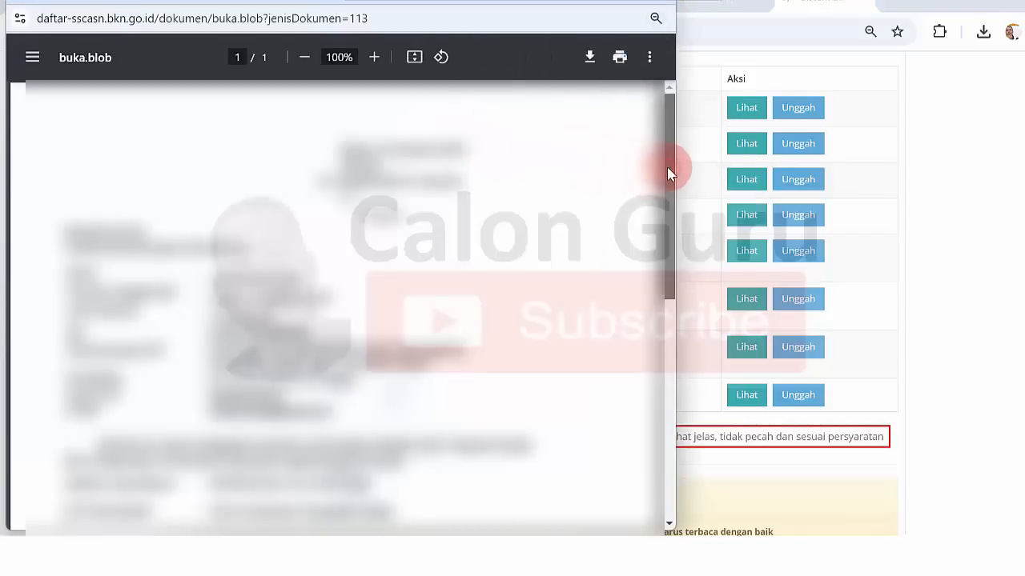
left_click_drag(671, 175, 670, 398)
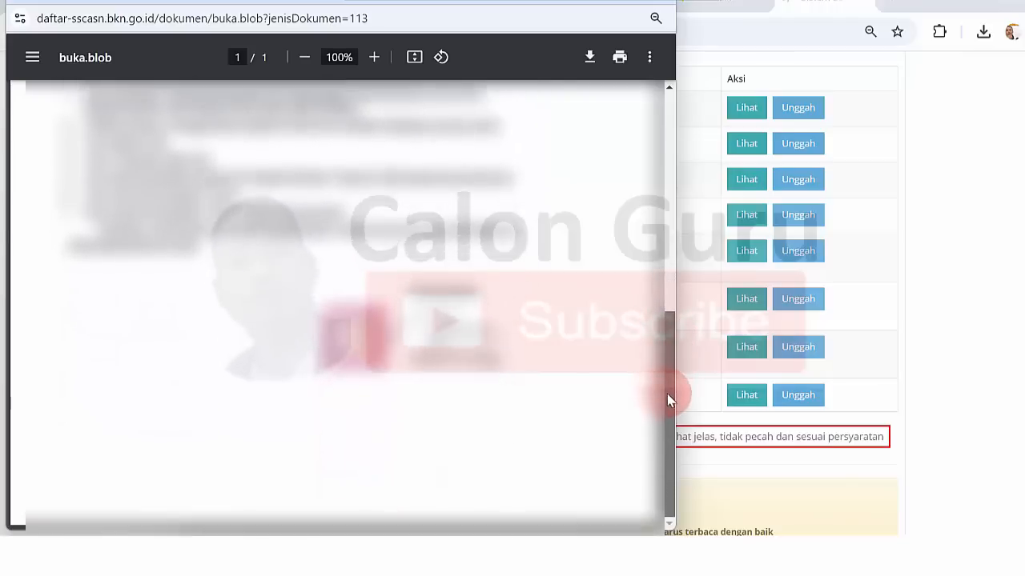
left_click_drag(658, 276, 652, 94)
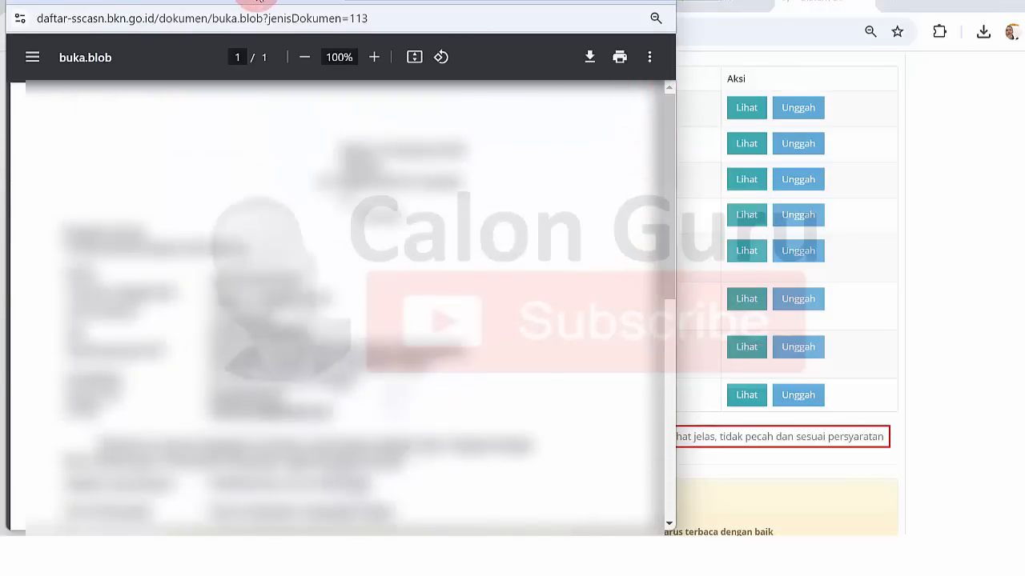
left_click_drag(260, 1, 320, 14)
left_click(663, 12)
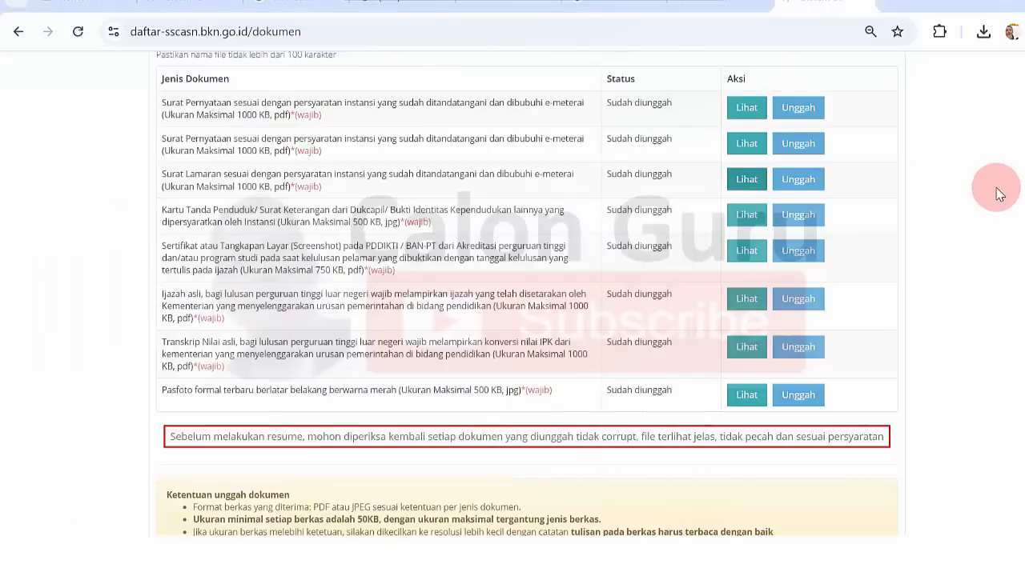
View the uploaded Kartu Tanda Penduduk image and close its preview window.
left_click(737, 222)
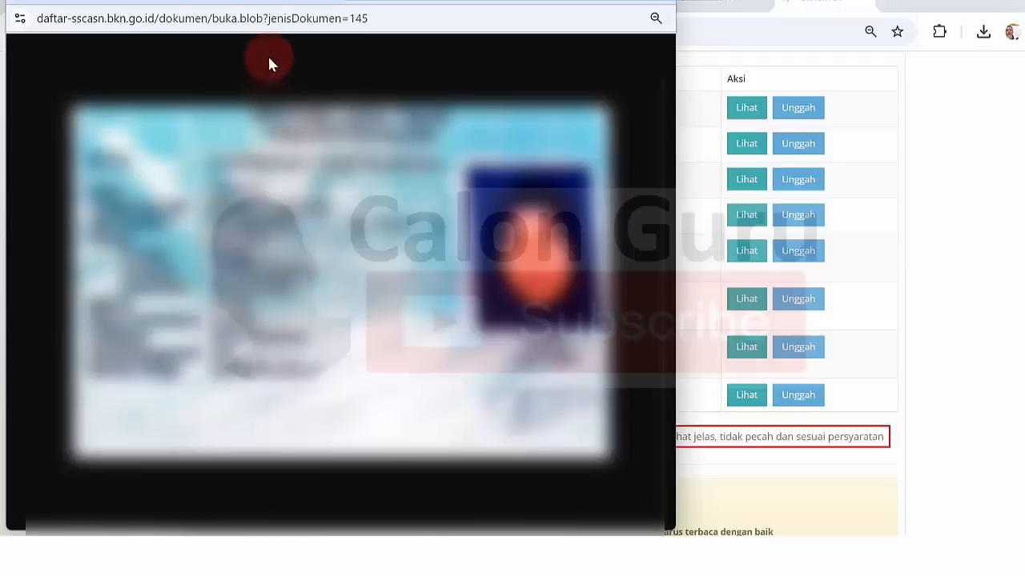
left_click_drag(258, 0, 263, 8)
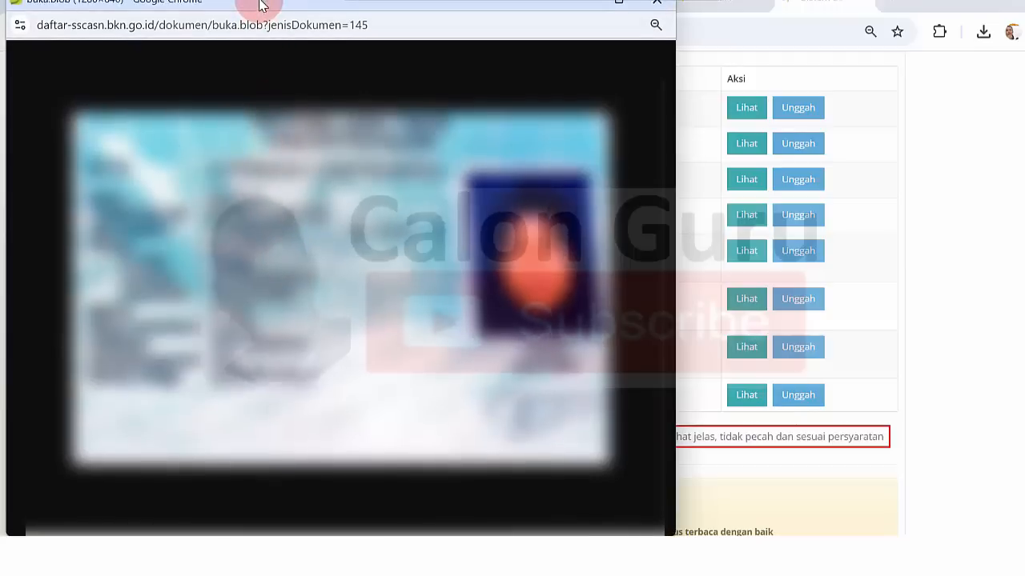
left_click(655, 10)
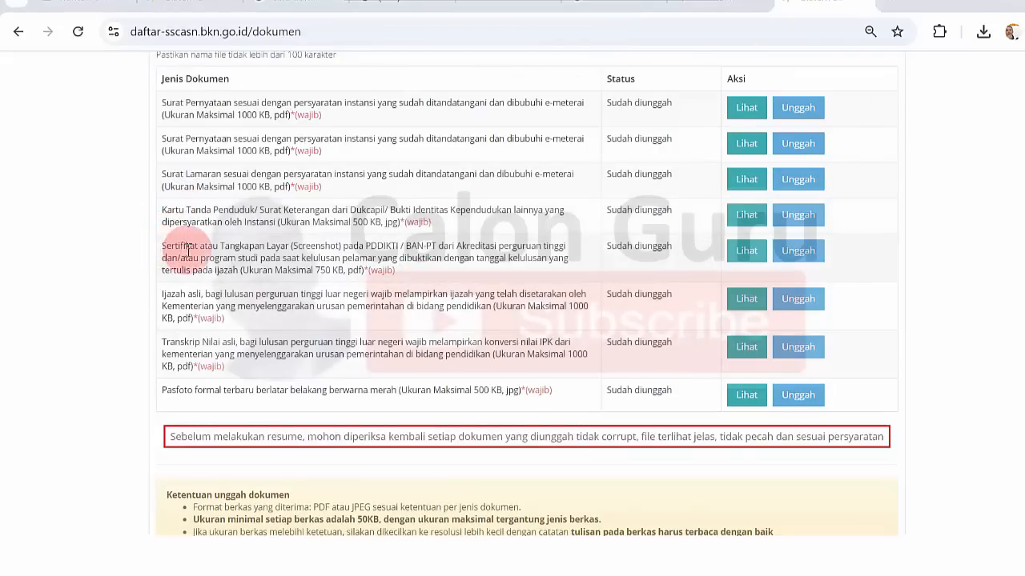
View the uploaded PDDIKTI / BAN-PT accreditation certificate and close its preview window.
left_click(746, 251)
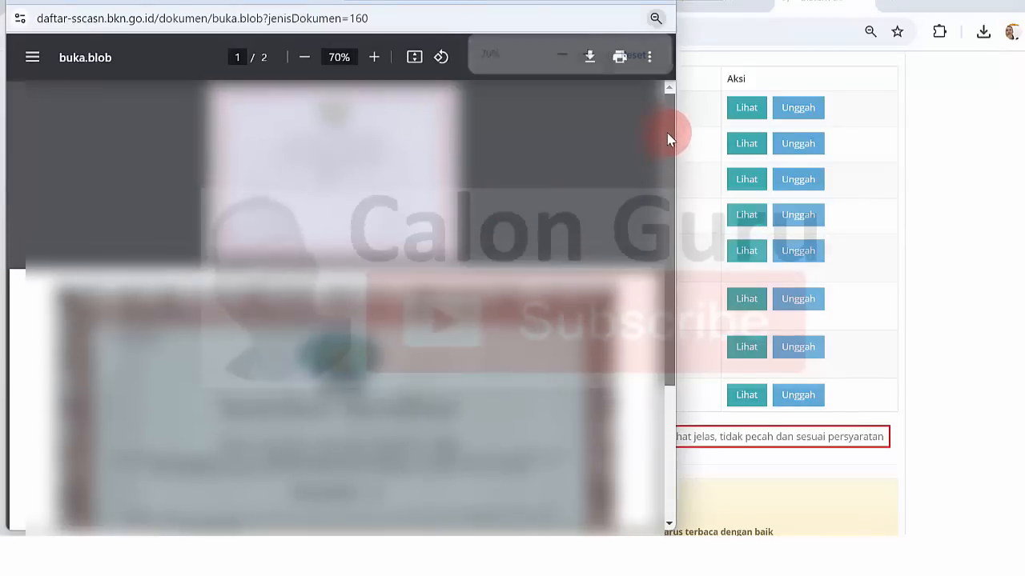
left_click_drag(667, 132, 664, 87)
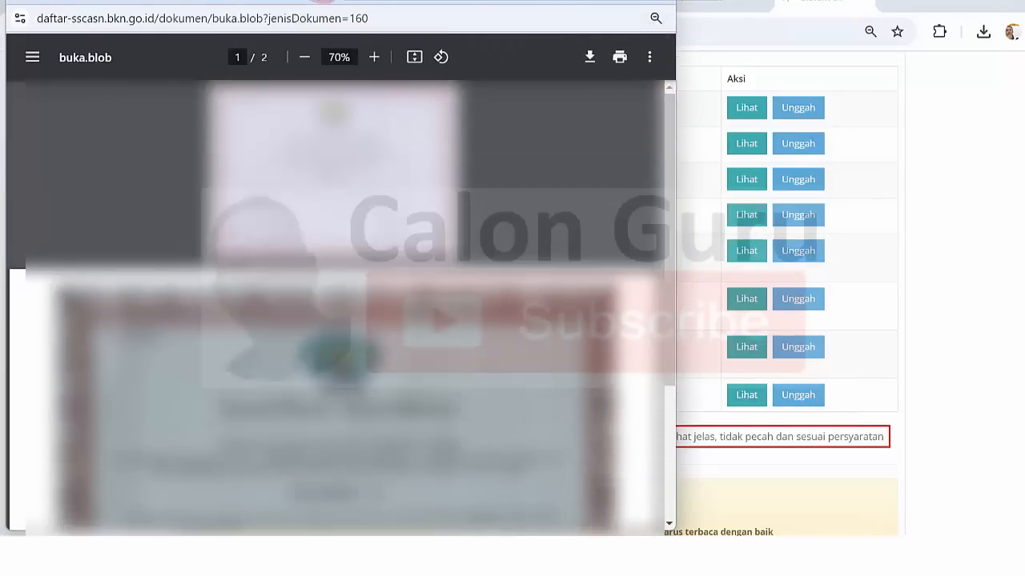
left_click_drag(282, 0, 293, 18)
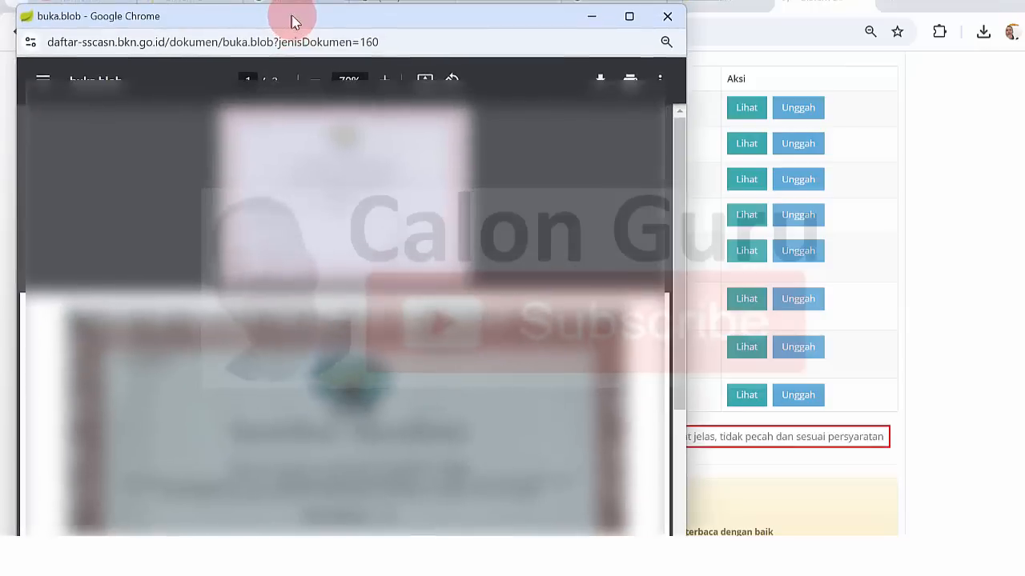
left_click(671, 21)
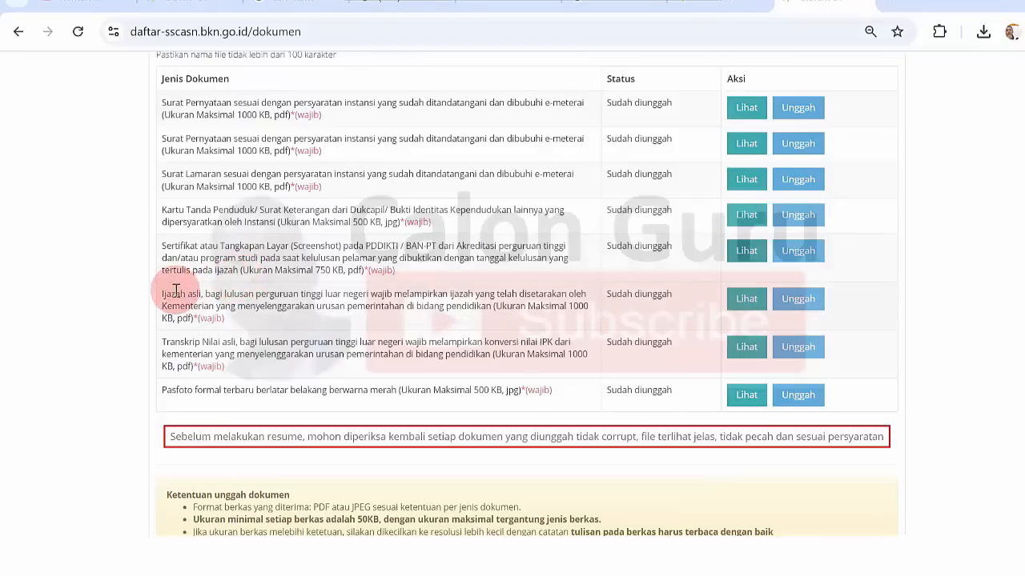
View the uploaded original Ijazah and close its preview window.
left_click(742, 301)
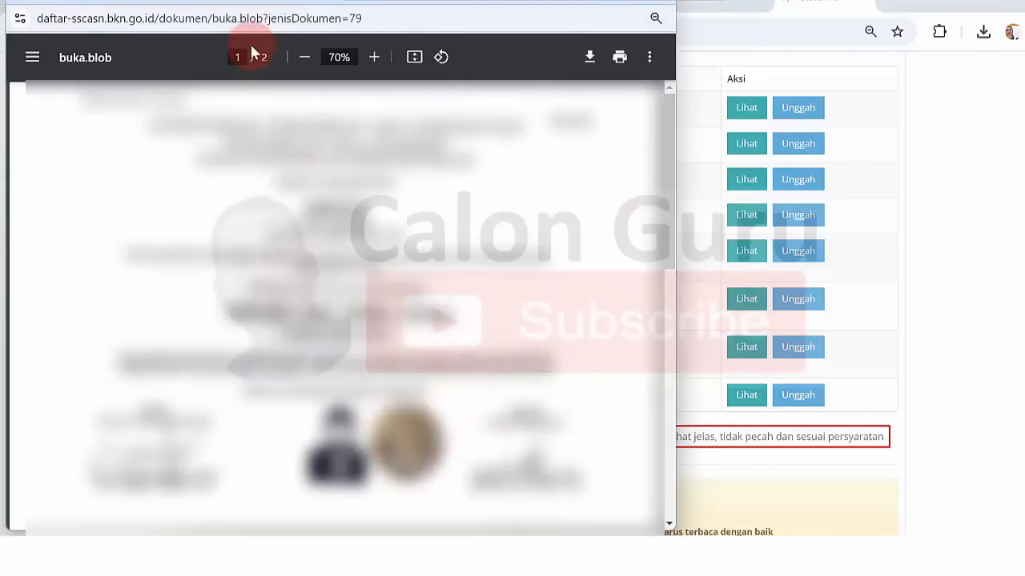
left_click_drag(246, 7, 248, 15)
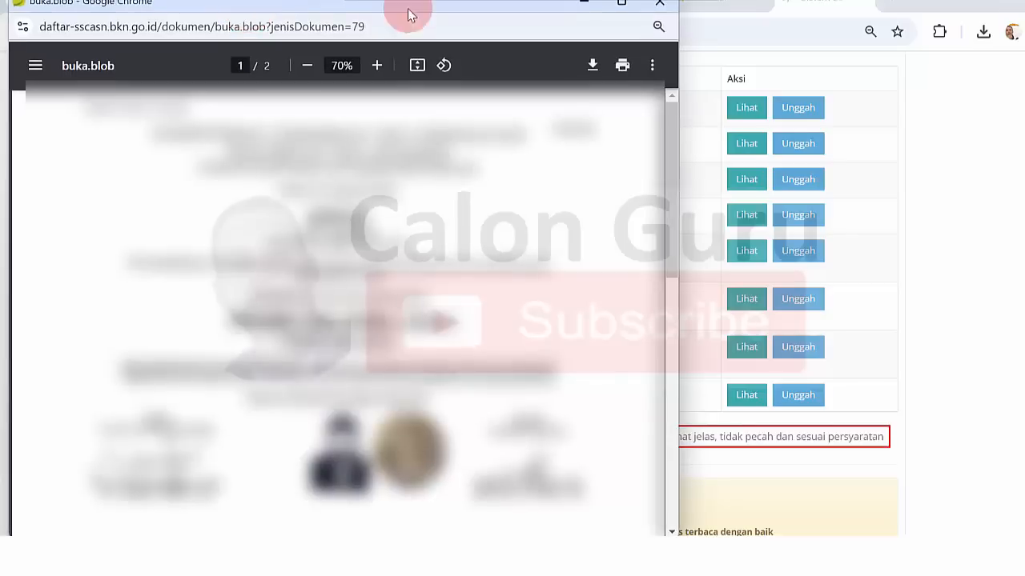
left_click(659, 7)
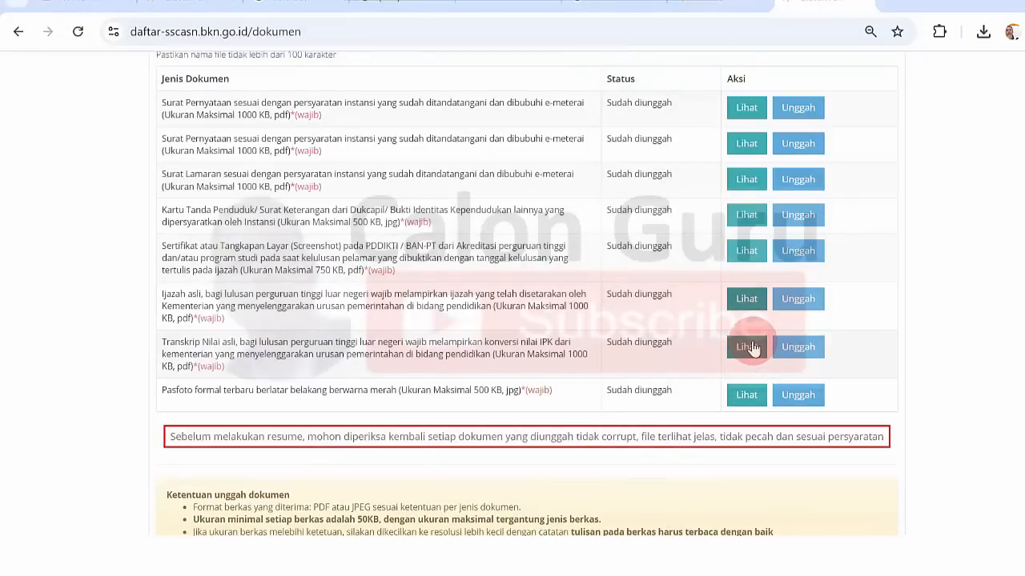
Review the uploaded original Transkrip Nilai down to its end and close its preview window.
left_click(752, 348)
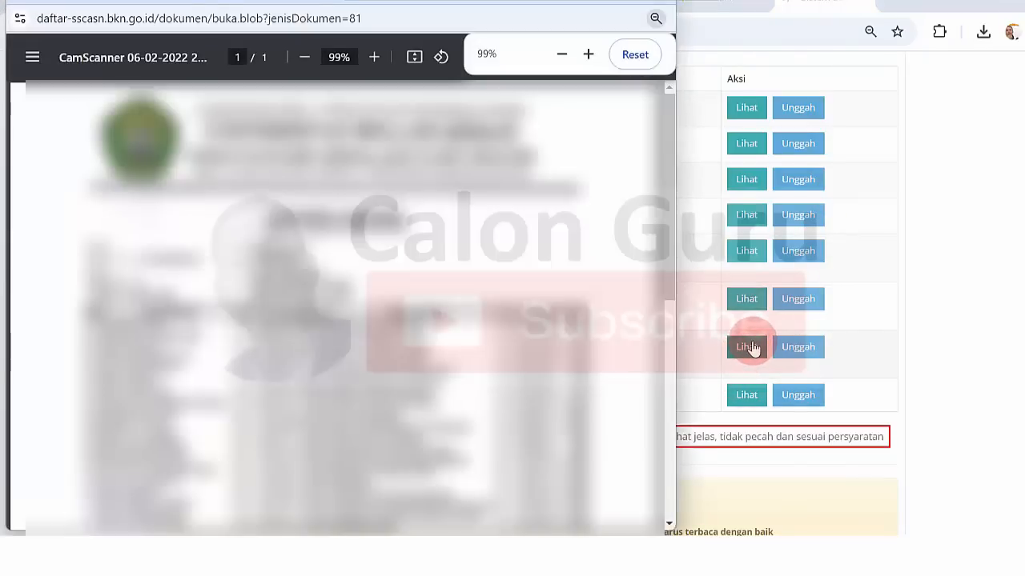
left_click_drag(674, 149, 675, 371)
left_click_drag(282, 0, 285, 10)
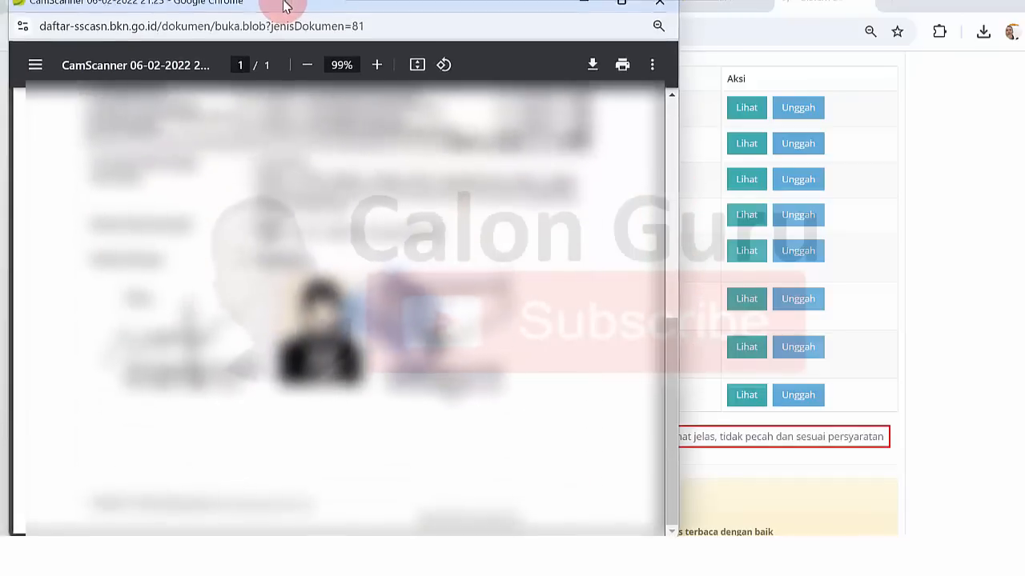
left_click(659, 10)
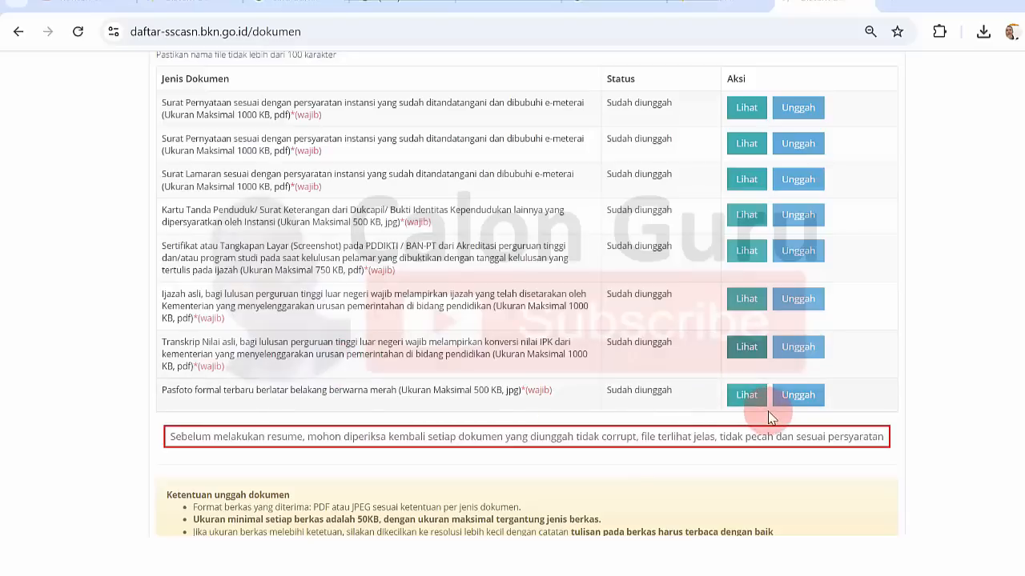
View the uploaded red-background Pasfoto, close its preview window and continue to the Resume stage.
left_click(747, 397)
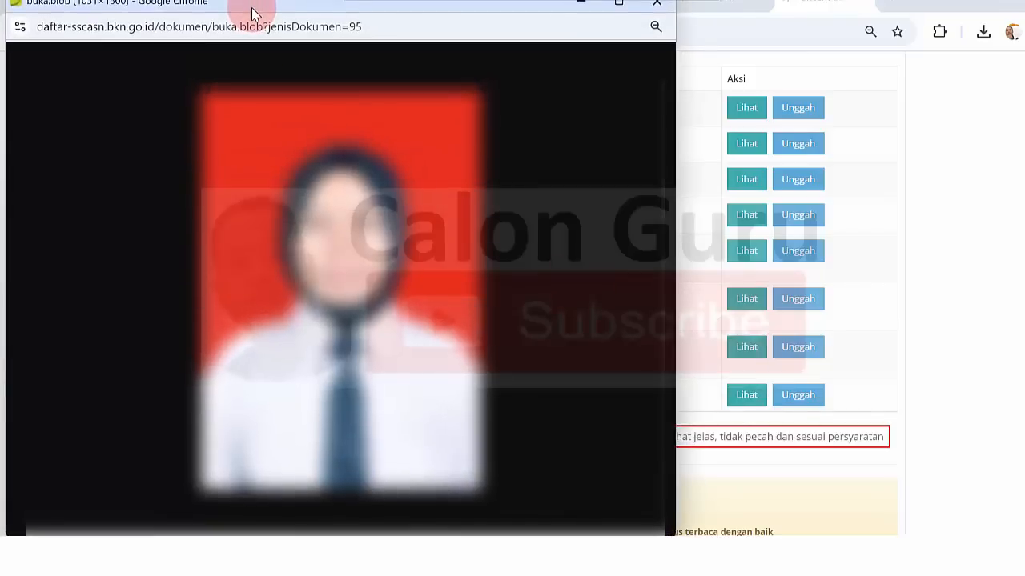
left_click(654, 8)
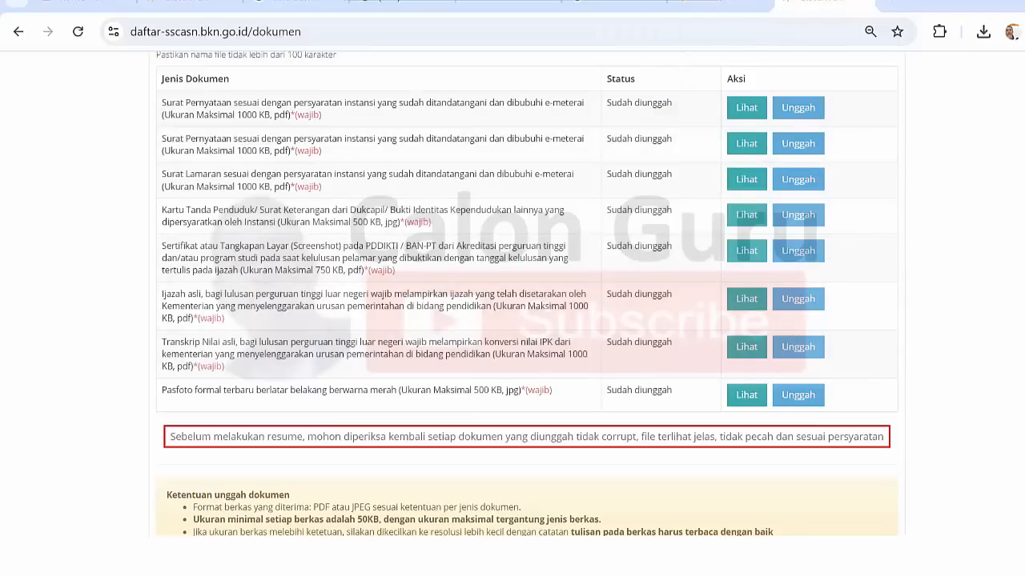
scroll(527, 293, "down", 5)
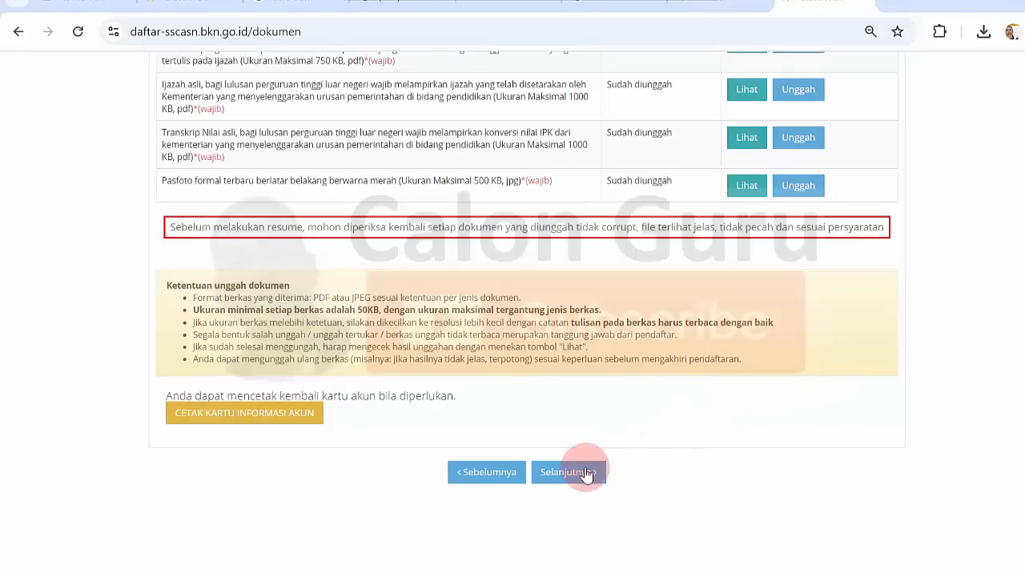
left_click(569, 473)
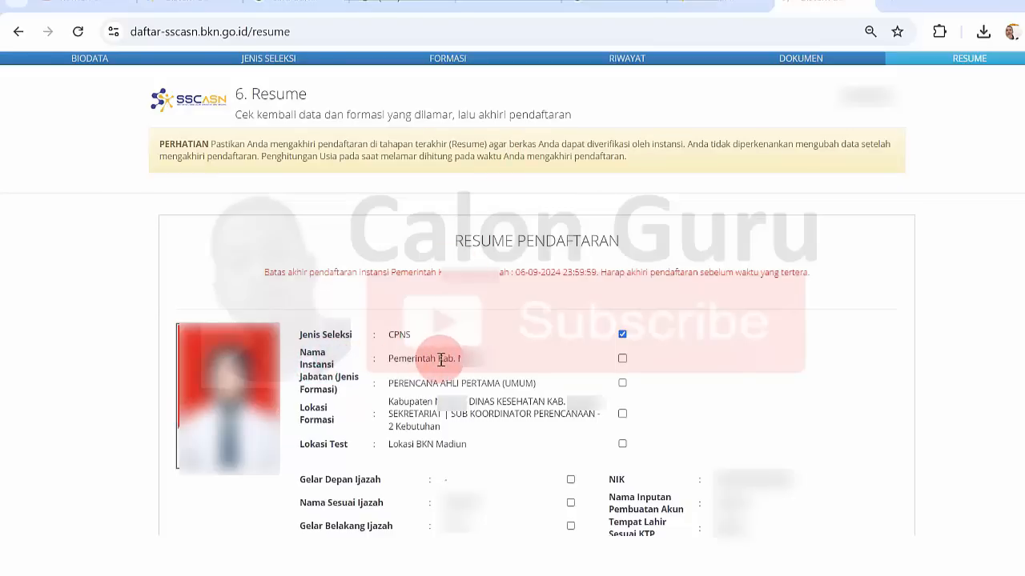
Review the resume's Nama Instansi, Jabatan, Lokasi Formasi and Lokasi Test entries, ticking off the ones checked.
left_click_drag(423, 358, 449, 362)
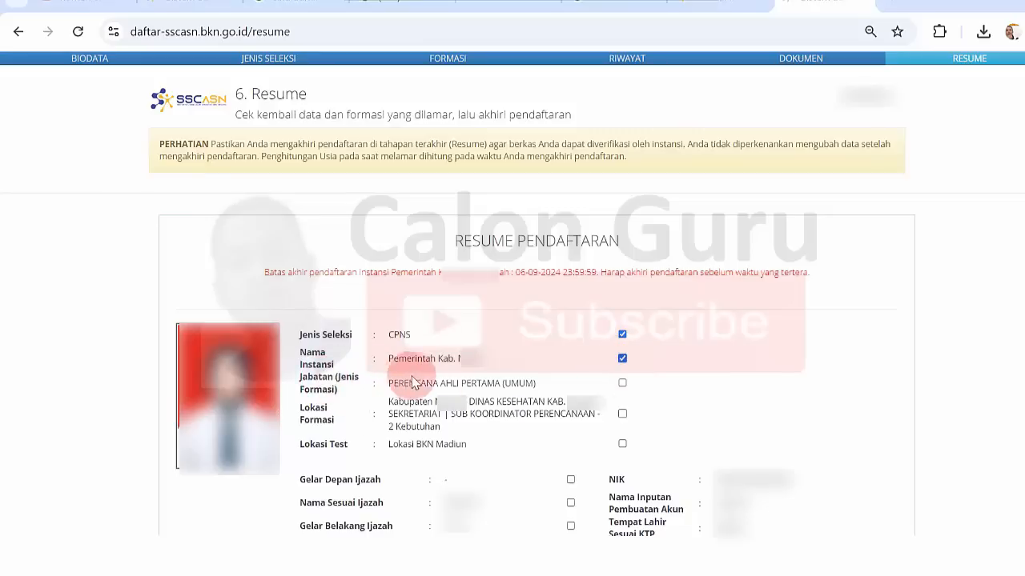
left_click_drag(428, 380, 455, 383)
left_click(455, 383)
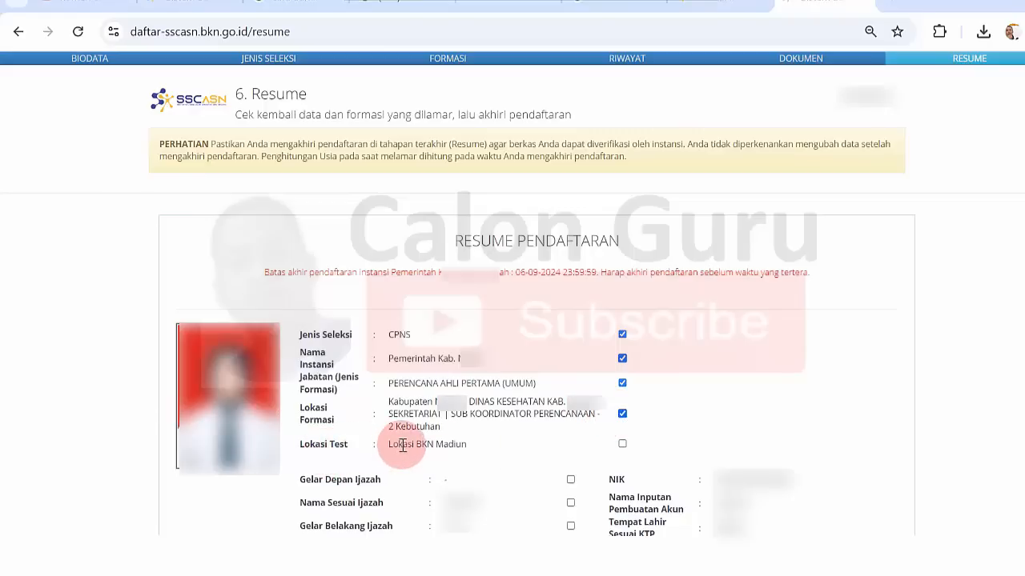
left_click_drag(391, 444, 461, 445)
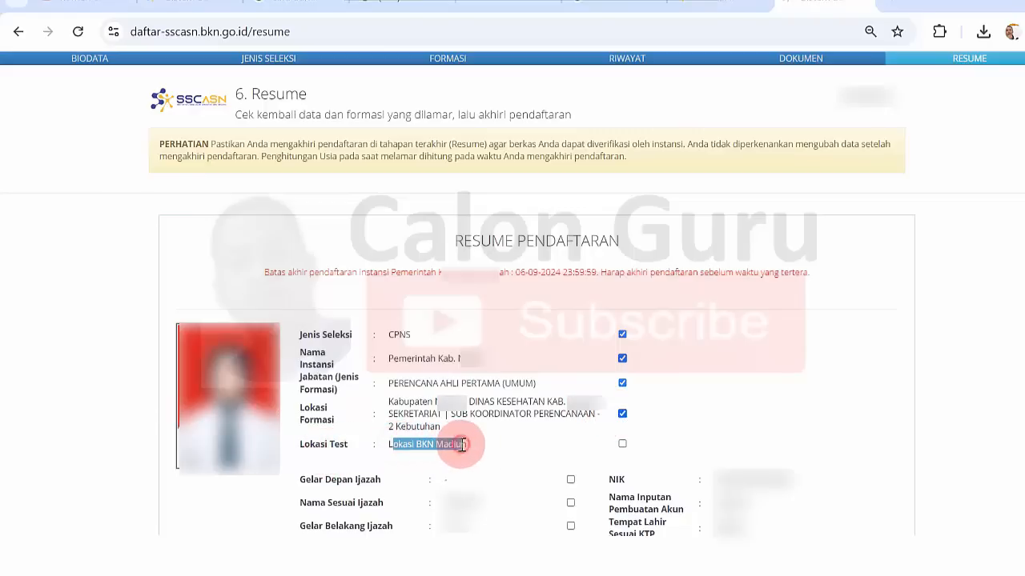
left_click(461, 445)
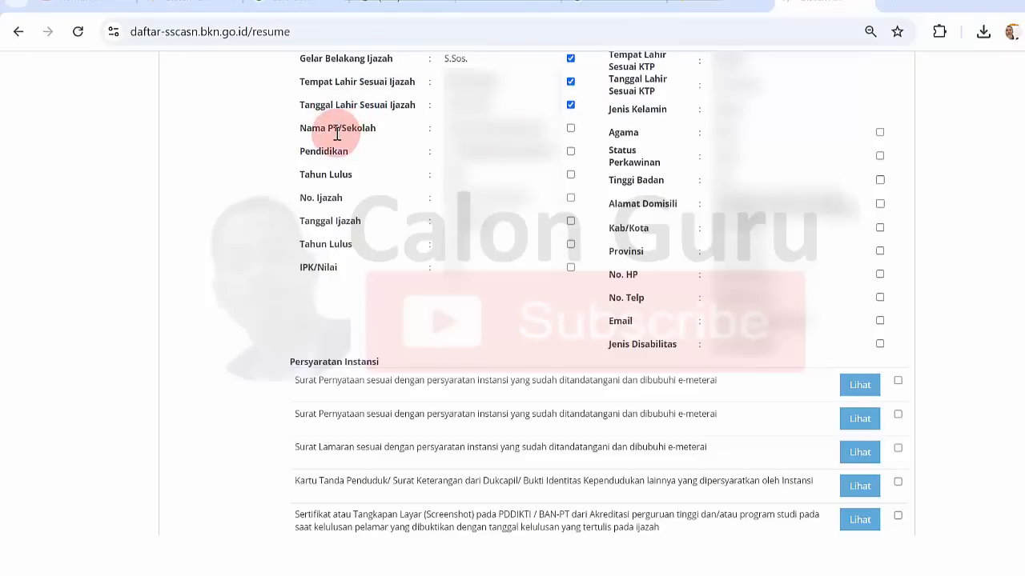
Tick off Nama PT/Sekolah and Pendidikan as checked in the resume's diploma details.
left_click(570, 129)
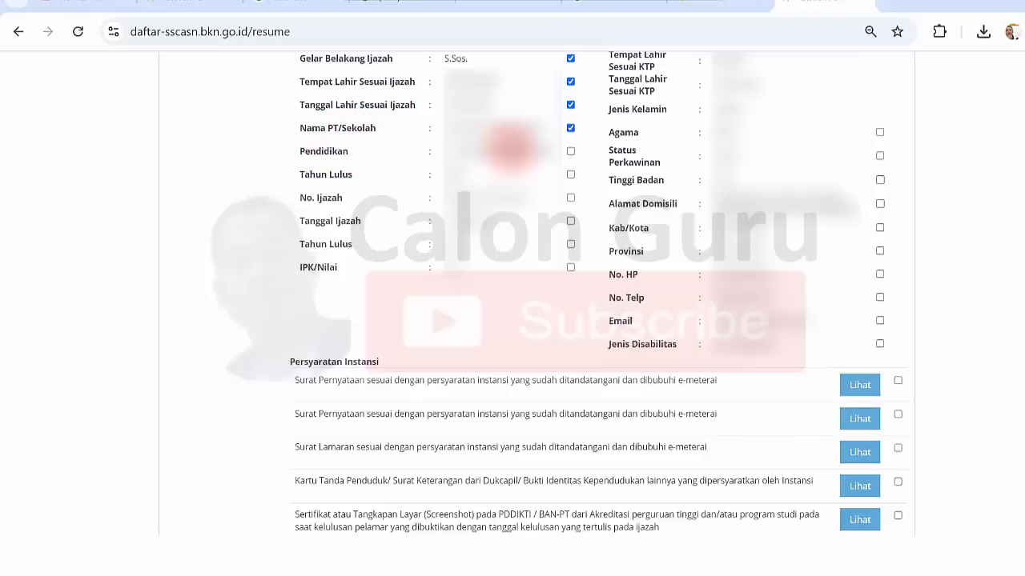
left_click(570, 151)
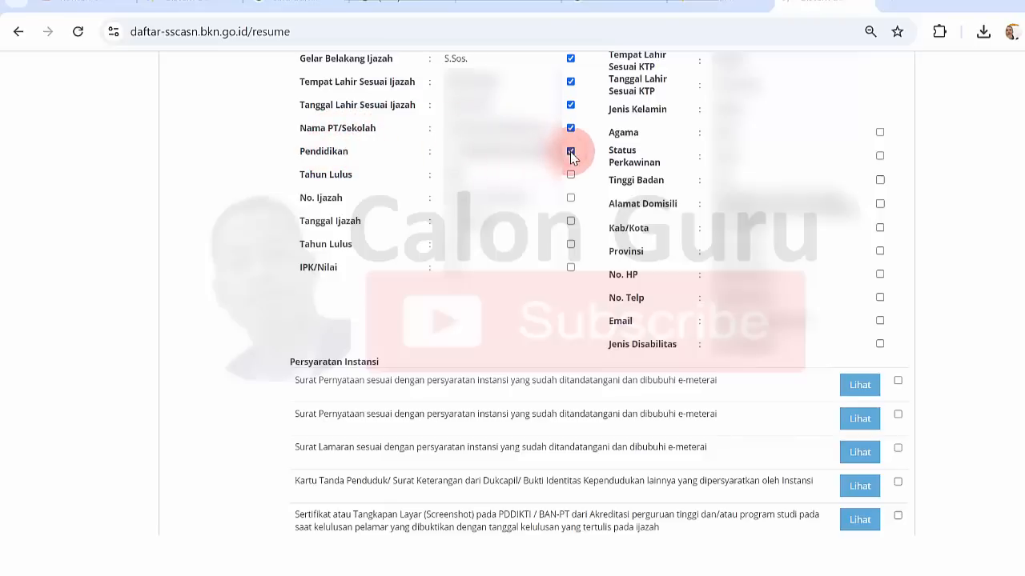